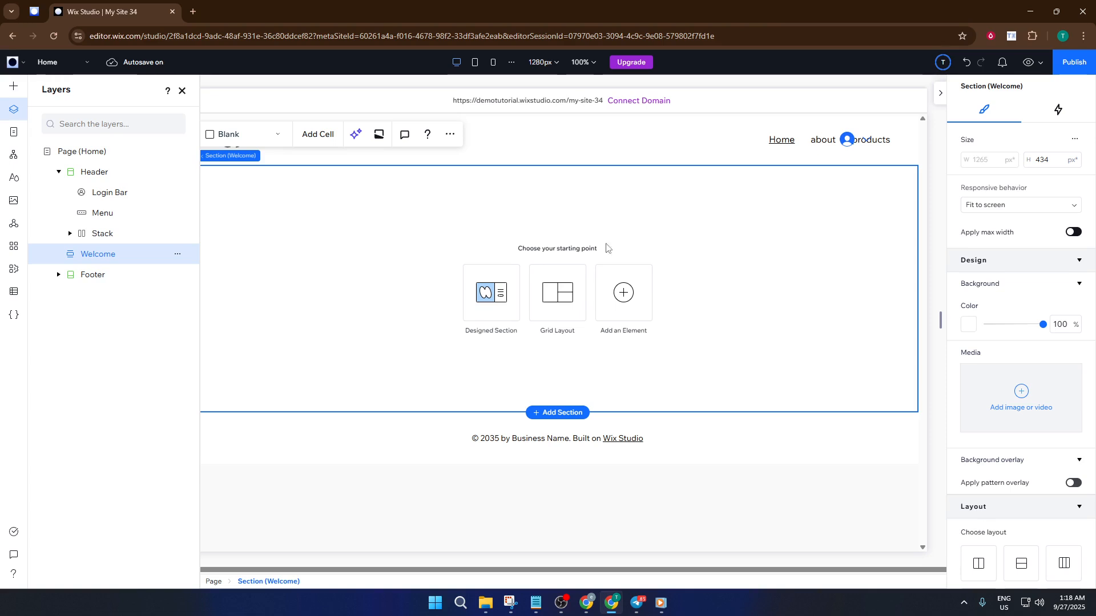
Upload the design 1.1 and design 2 files from the computer's image folder to the site files
{"action": "left_click", "coordinate": [182, 91]}
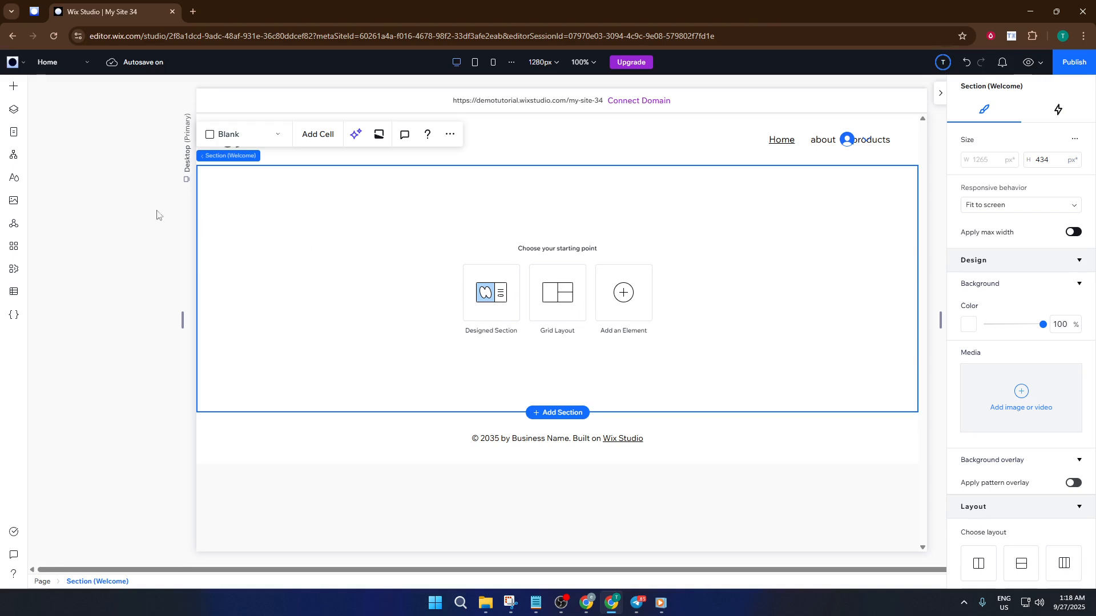
{"action": "left_click", "coordinate": [14, 203]}
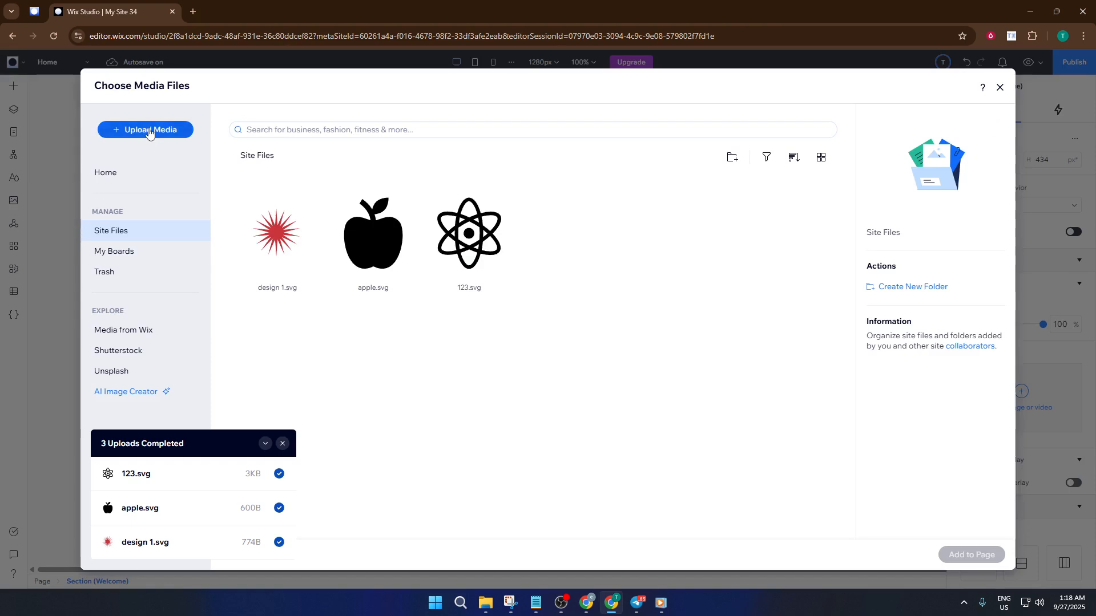
{"action": "left_click", "coordinate": [149, 131]}
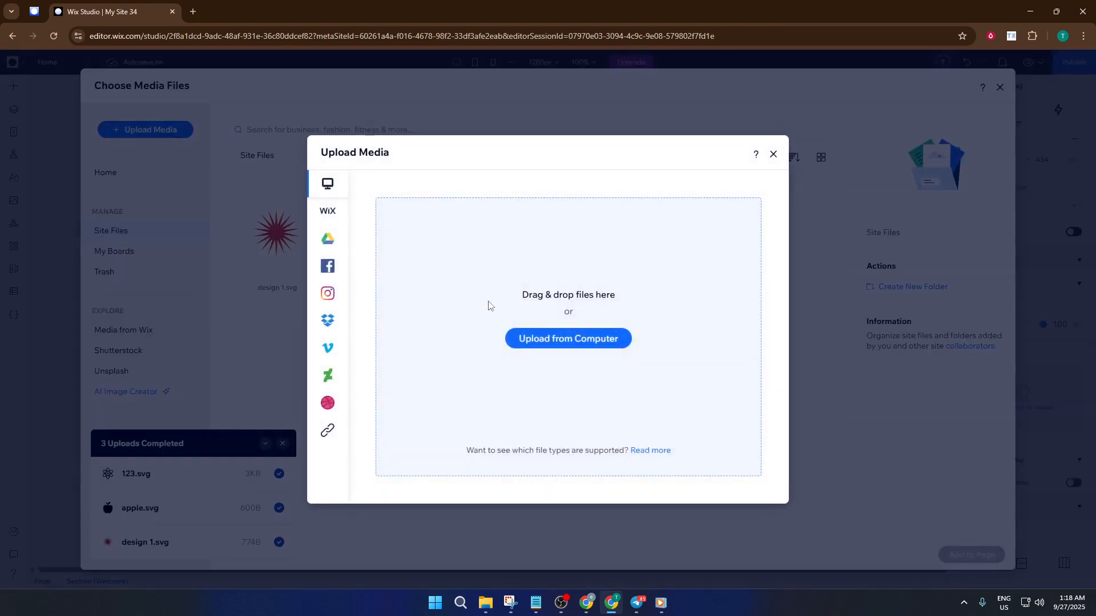
{"action": "left_click", "coordinate": [561, 340]}
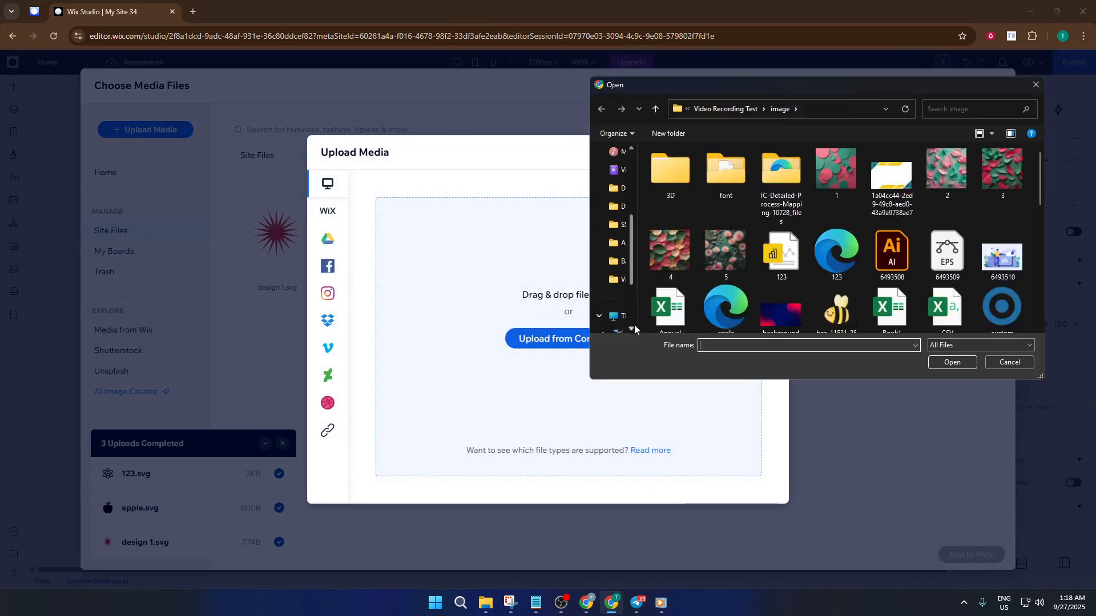
{"action": "scroll", "coordinate": [833, 276], "scroll_direction": "down", "scroll_amount": 2}
{"action": "scroll", "coordinate": [834, 275], "scroll_direction": "down", "scroll_amount": 1}
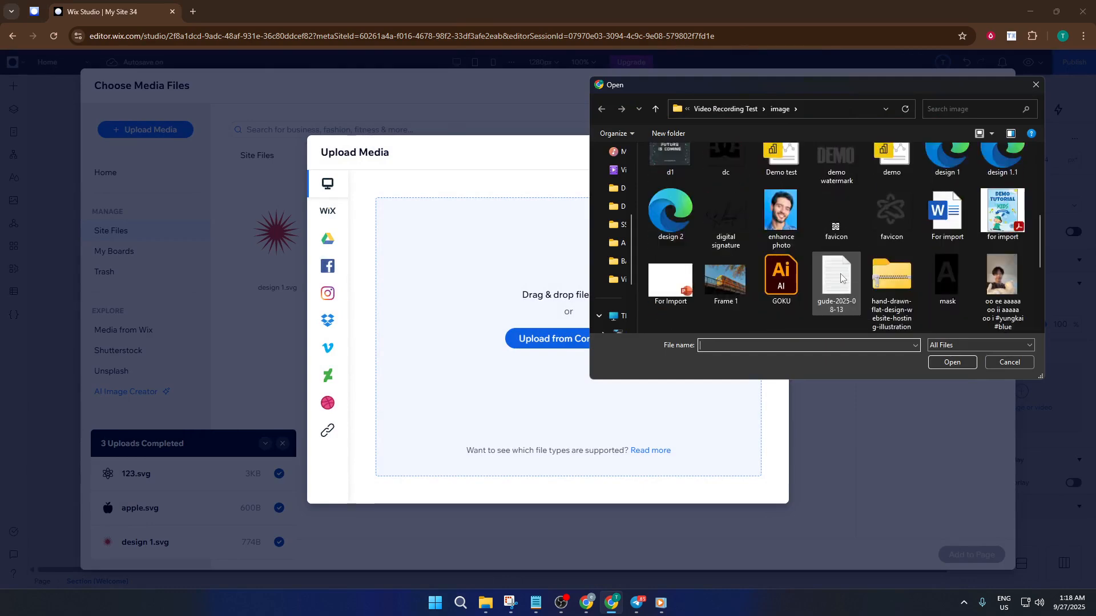
{"action": "left_click", "coordinate": [1020, 165]}
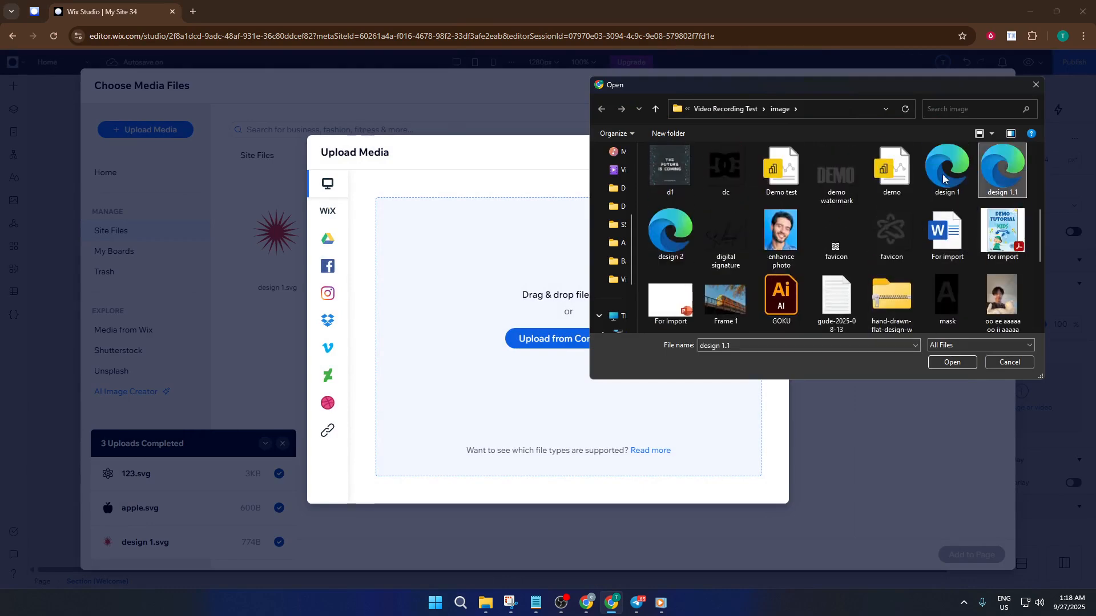
{"action": "left_click", "coordinate": [672, 249], "text": "ctrl"}
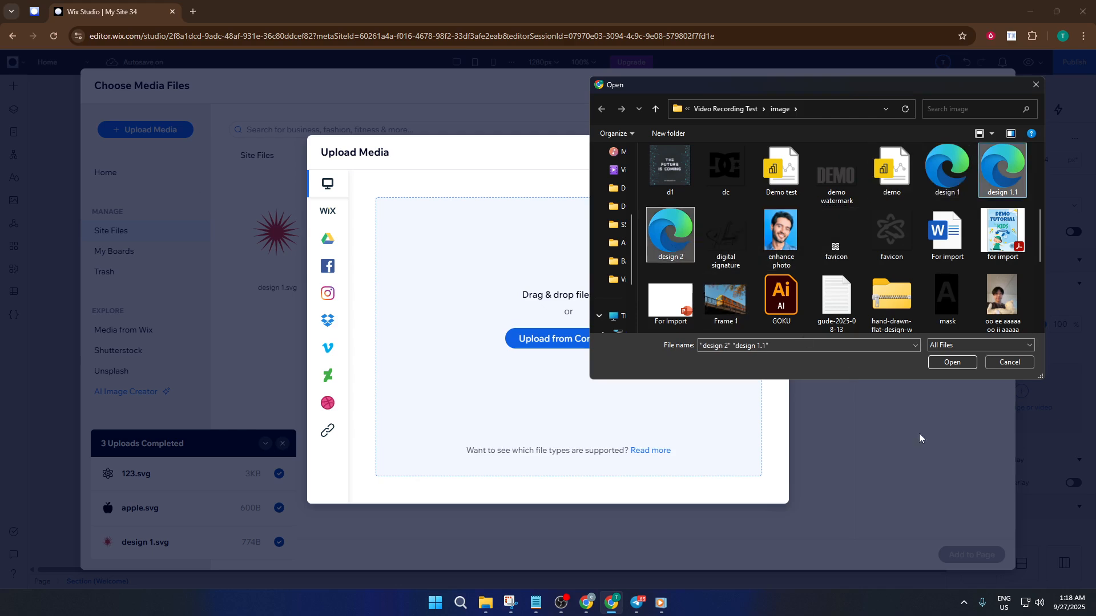
{"action": "left_click", "coordinate": [931, 360]}
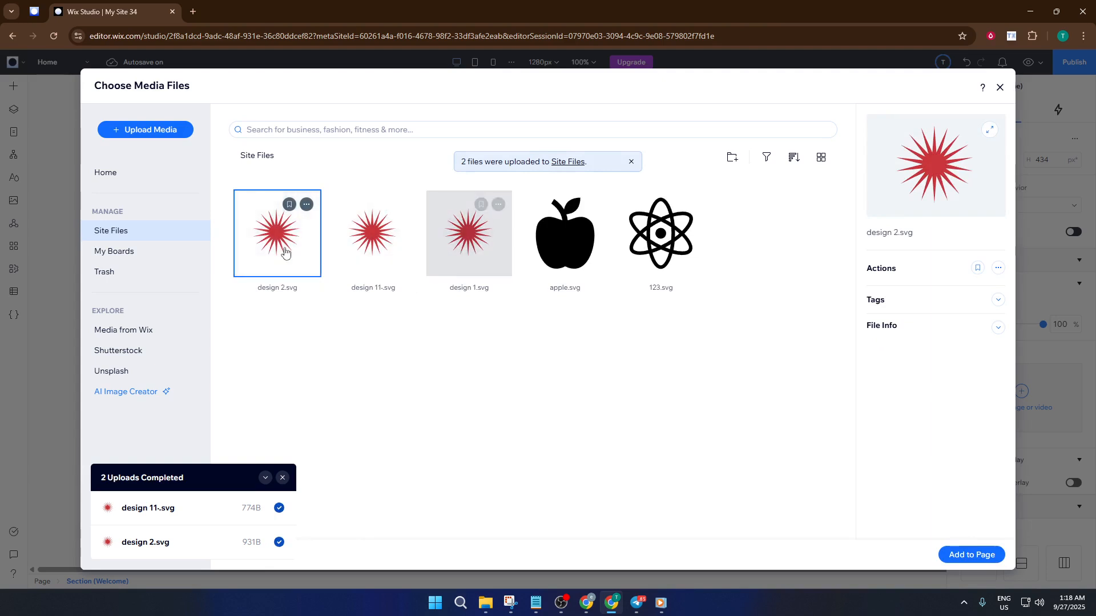
Add design 1.svg, apple.svg and 123.svg from the site files to the page together
{"action": "left_click", "coordinate": [503, 352]}
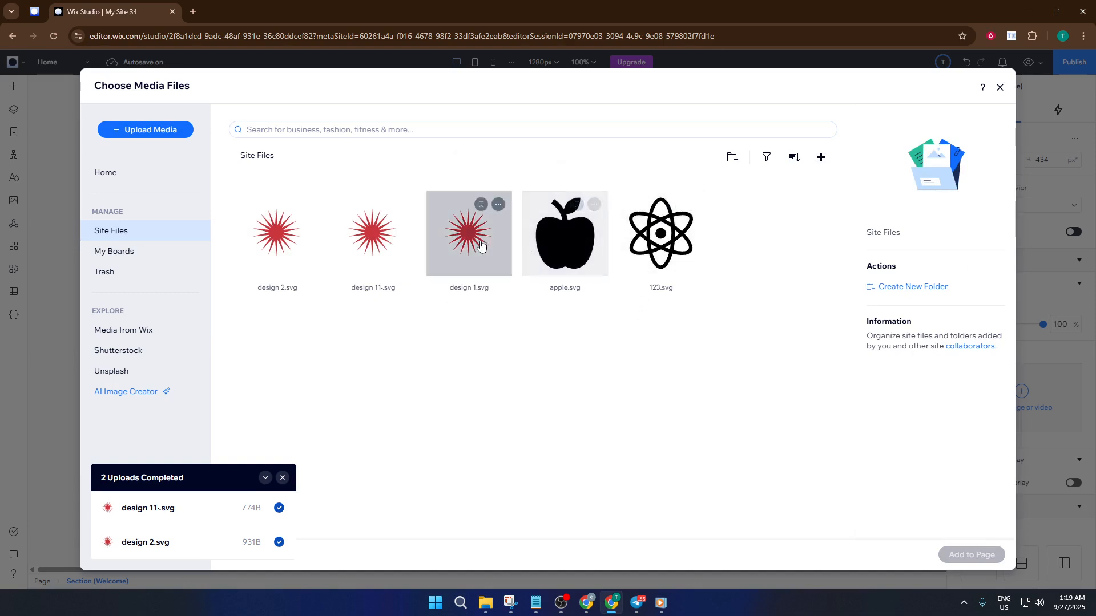
{"action": "left_click", "coordinate": [505, 250]}
{"action": "left_click", "coordinate": [564, 243], "text": "ctrl"}
{"action": "left_click", "coordinate": [661, 242], "text": "ctrl"}
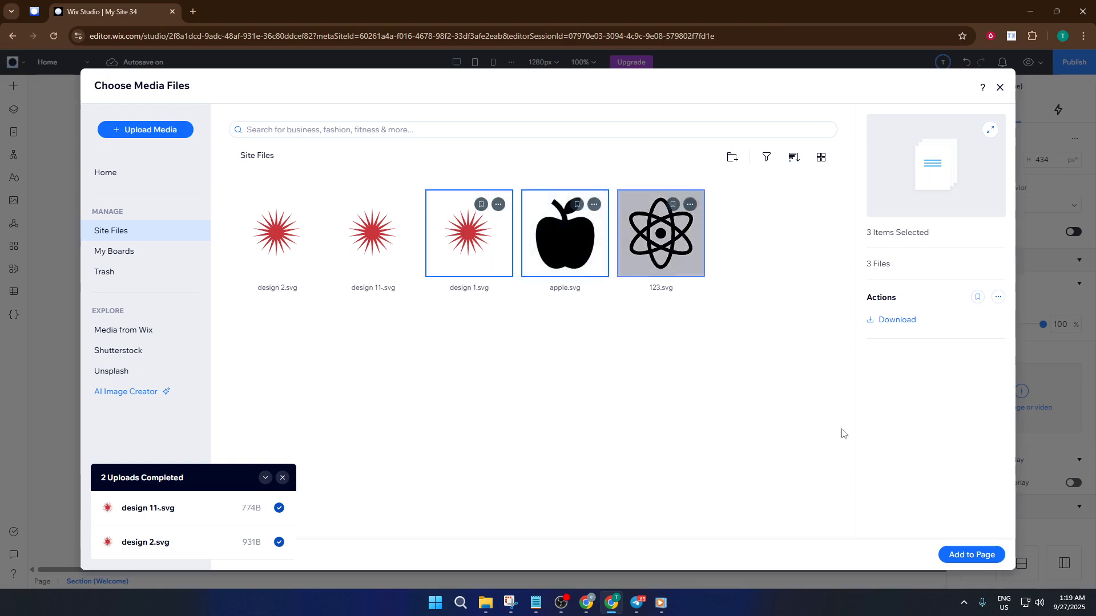
{"action": "left_click", "coordinate": [976, 555]}
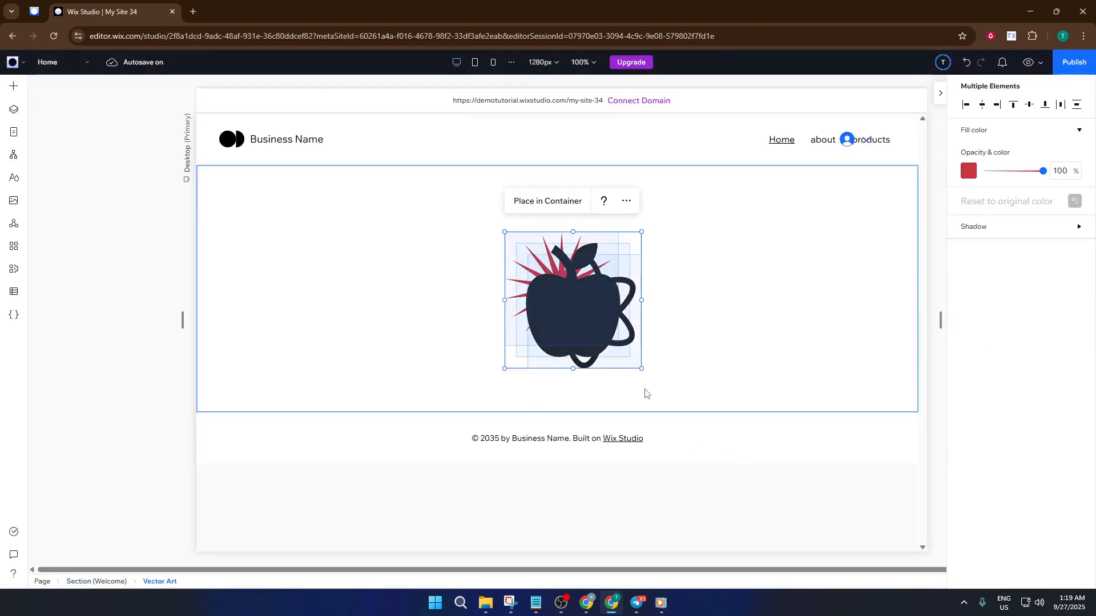
Spread the overlapping graphics across the Welcome section: atom at about X 187, Y 124, apple at X 523, Y 117, starburst at X 853, Y 124
{"action": "left_click", "coordinate": [736, 325]}
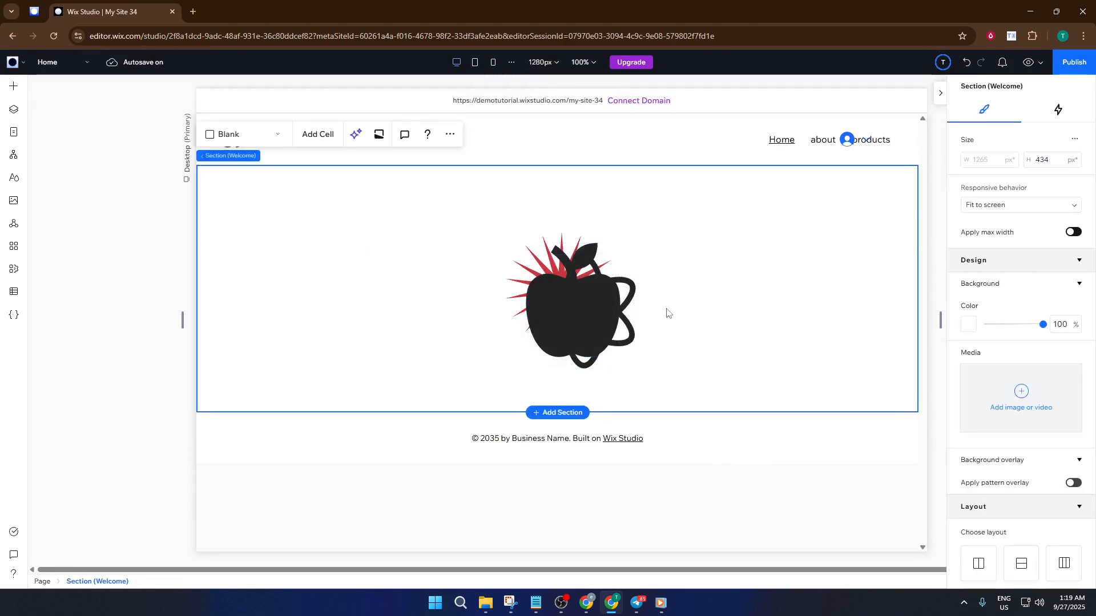
{"action": "left_click", "coordinate": [571, 292]}
{"action": "left_click_drag", "start_coordinate": [567, 299], "coordinate": [330, 282]}
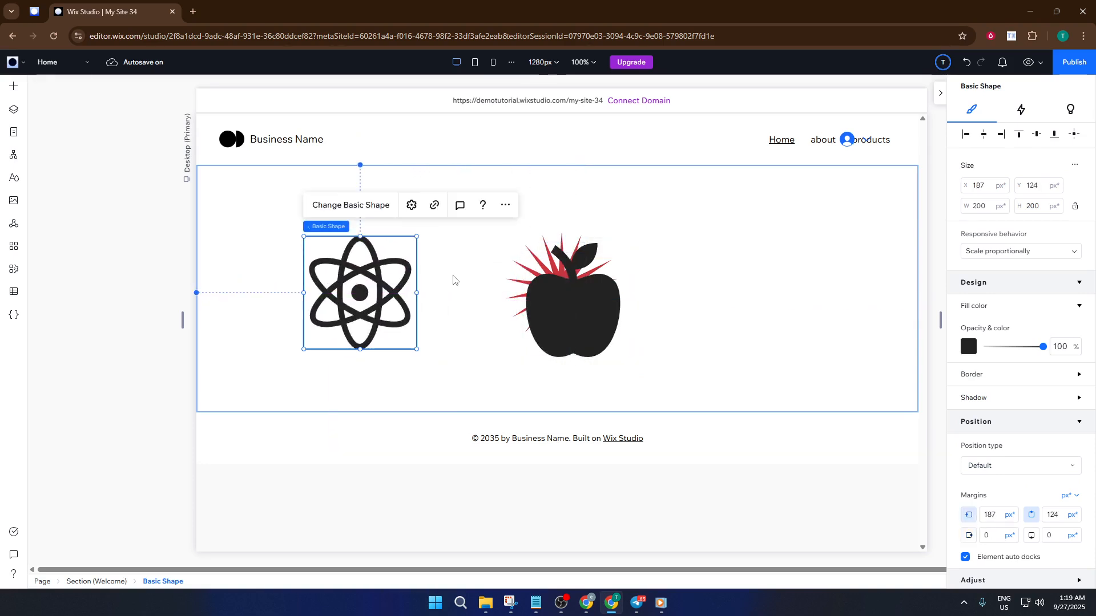
{"action": "left_click", "coordinate": [570, 295]}
{"action": "left_click_drag", "start_coordinate": [570, 294], "coordinate": [471, 274]}
{"action": "left_click", "coordinate": [594, 288]}
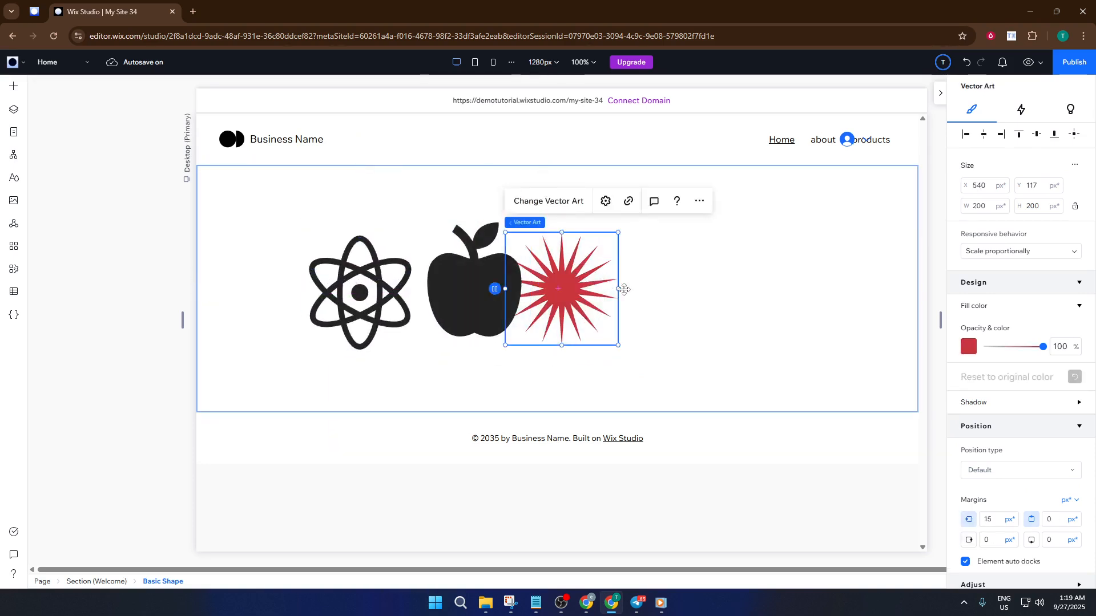
{"action": "left_click_drag", "start_coordinate": [624, 289], "coordinate": [802, 293]}
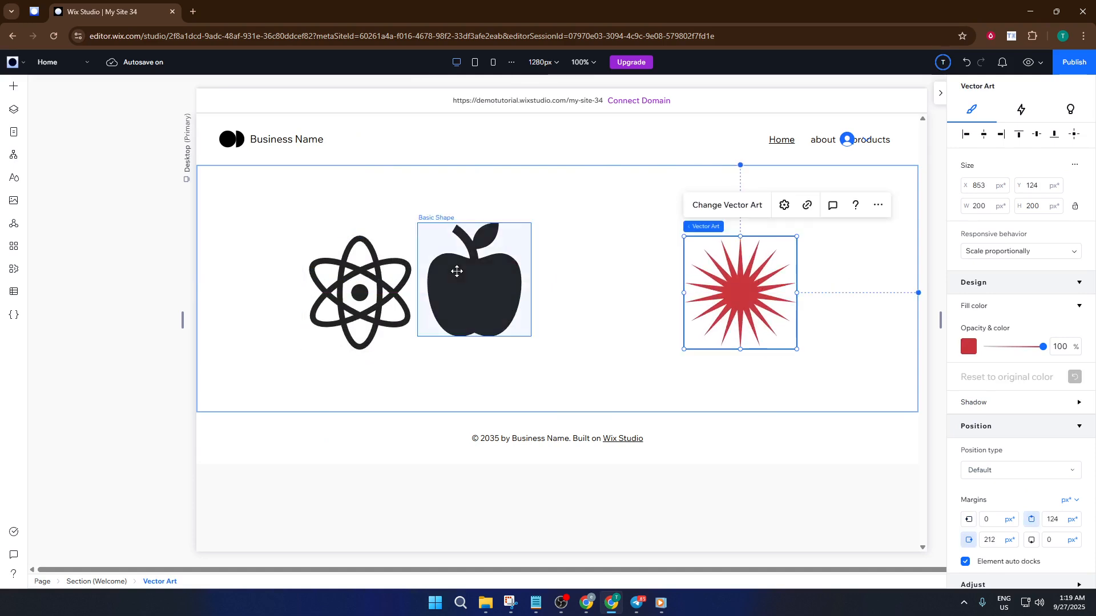
{"action": "left_click_drag", "start_coordinate": [456, 272], "coordinate": [534, 275]}
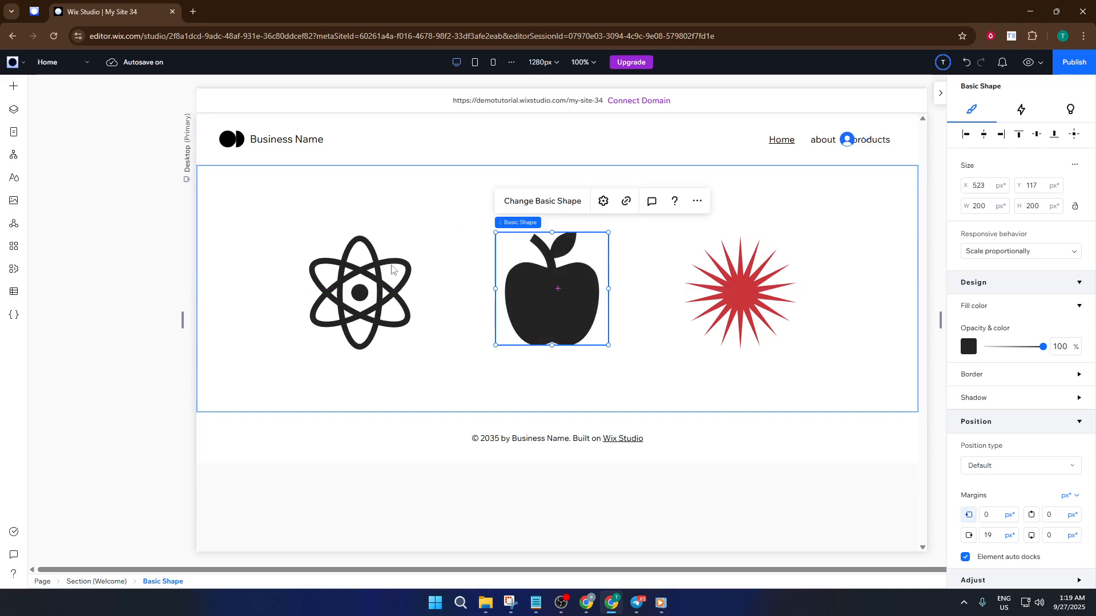
Shrink the atom graphic in the Welcome section to about 161 by 161 px
{"action": "left_click", "coordinate": [379, 277]}
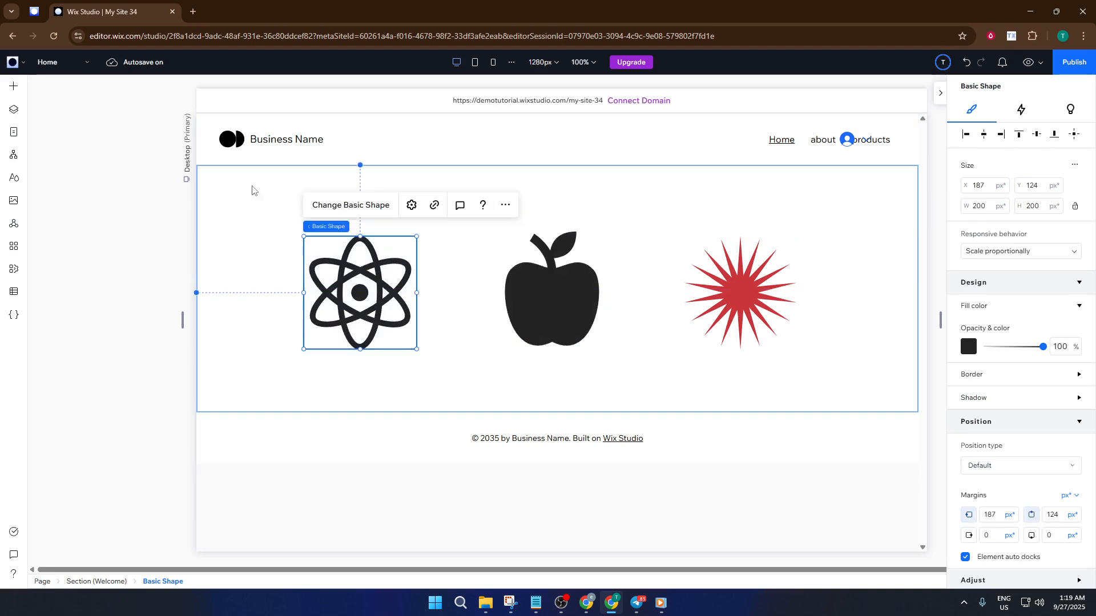
{"action": "left_click", "coordinate": [234, 145]}
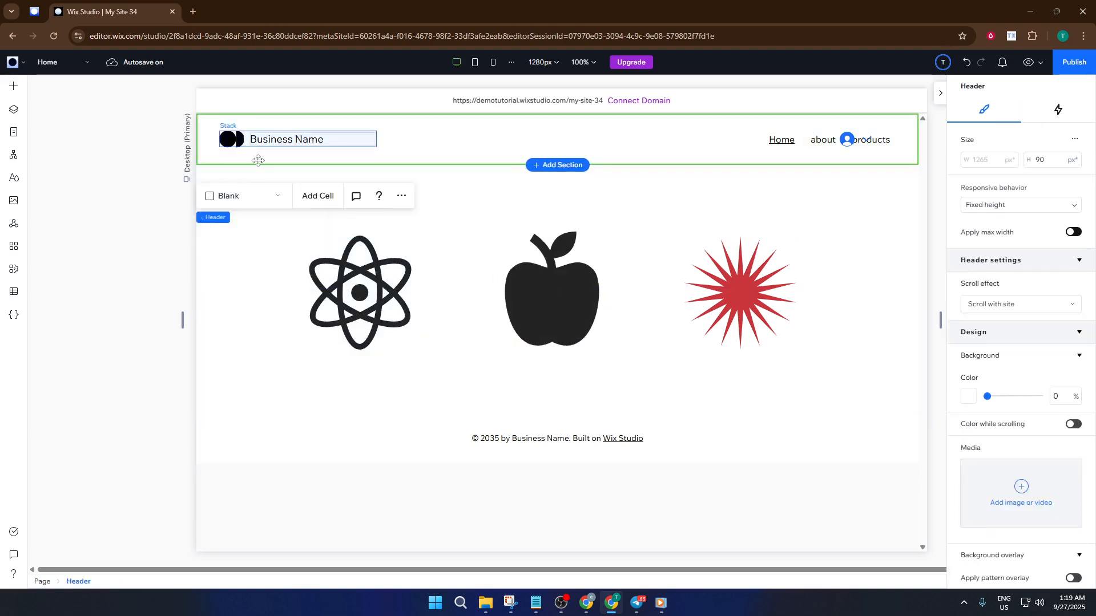
{"action": "left_click", "coordinate": [339, 221]}
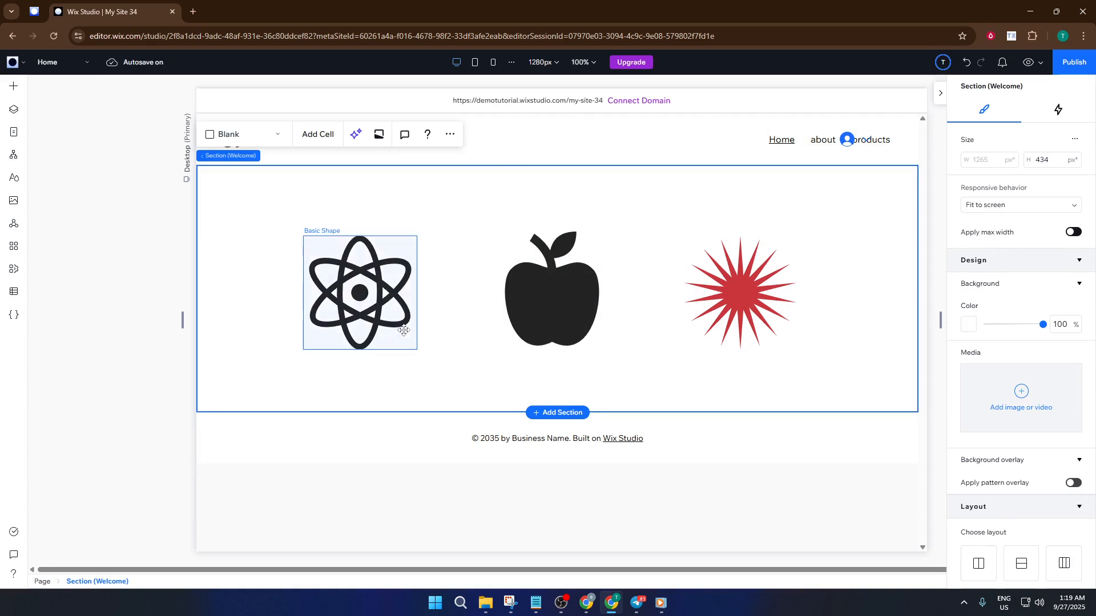
{"action": "left_click", "coordinate": [408, 345]}
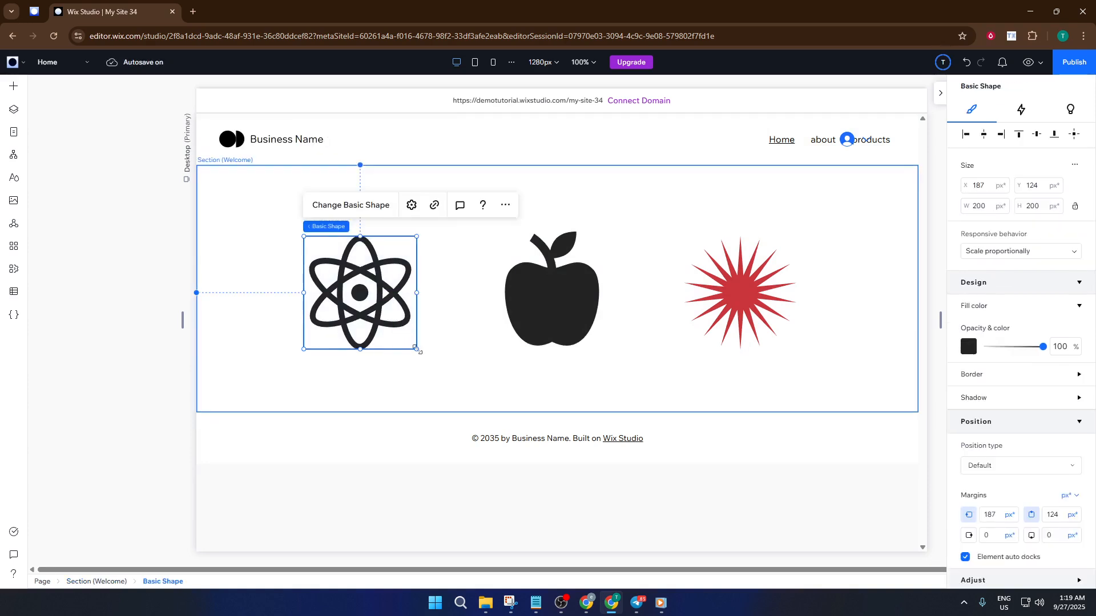
{"action": "left_click_drag", "start_coordinate": [418, 351], "coordinate": [395, 327]}
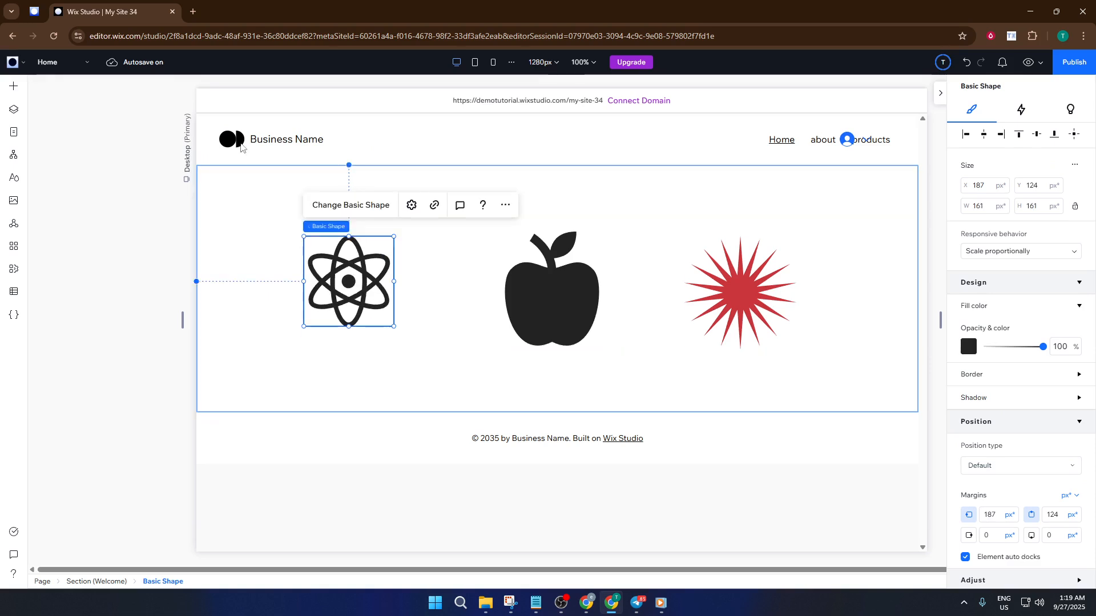
Replace the header logo beside Business Name with the round blue "We Support Ukraine" vector art from Media from Wix
{"action": "left_click", "coordinate": [228, 137]}
{"action": "left_click", "coordinate": [228, 137]}
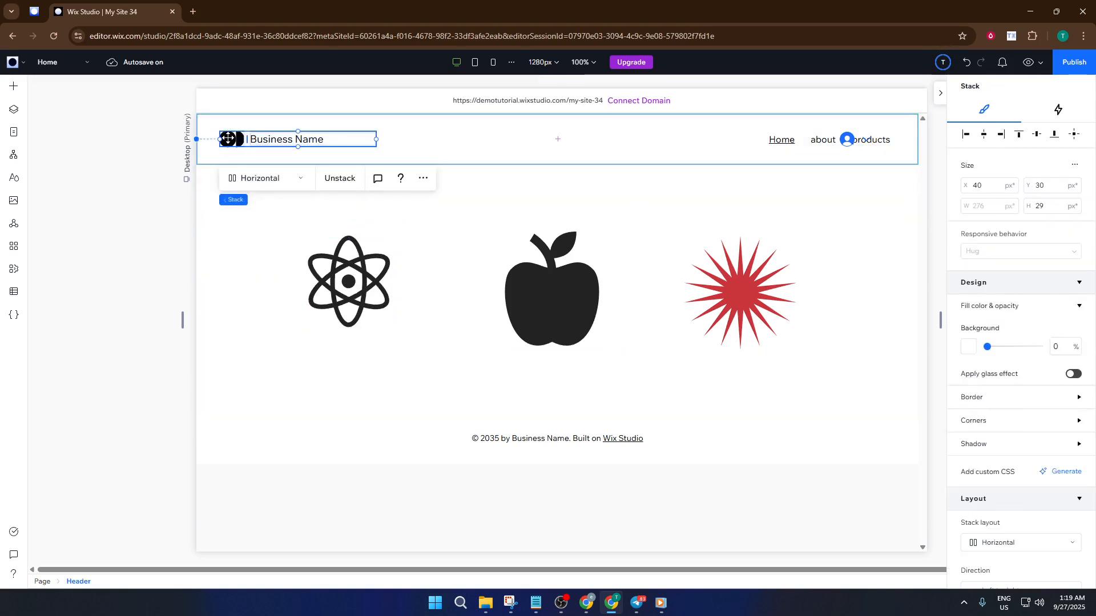
{"action": "left_click", "coordinate": [231, 139]}
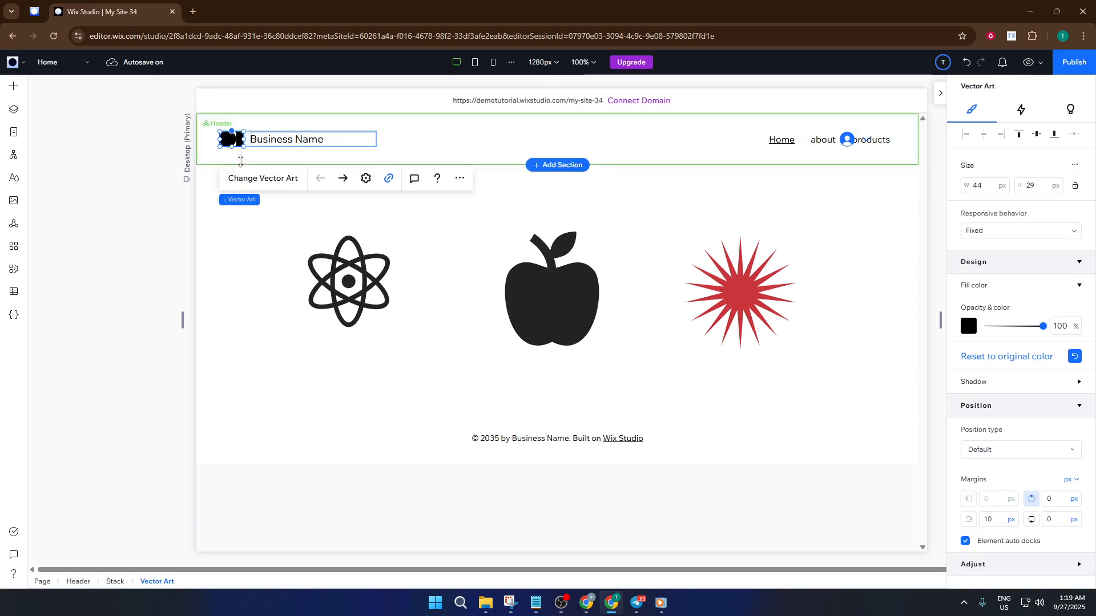
{"action": "left_click", "coordinate": [246, 179]}
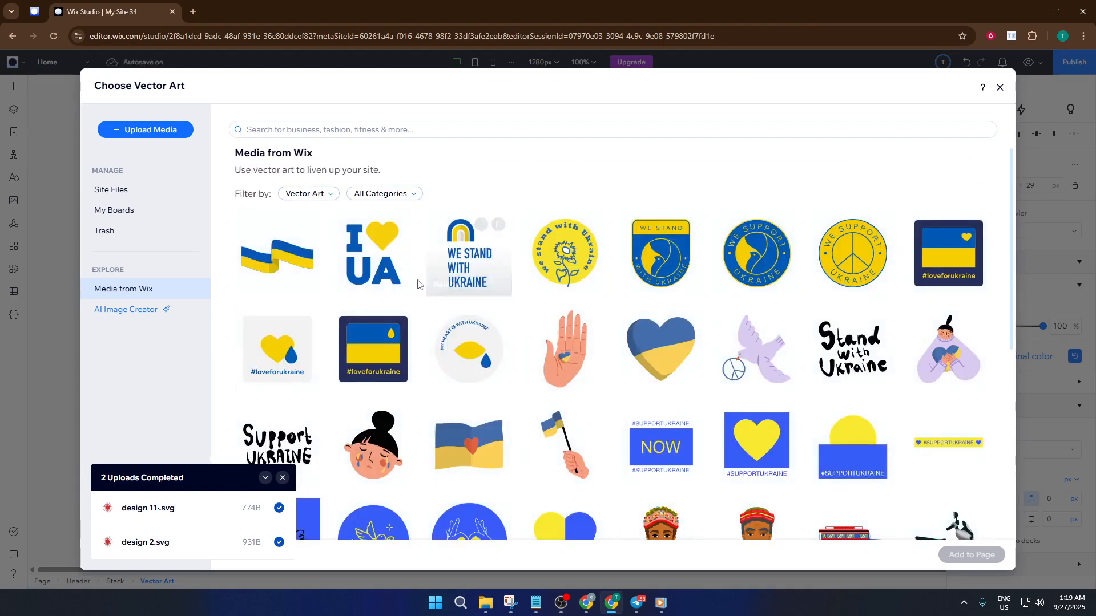
{"action": "left_click", "coordinate": [562, 263]}
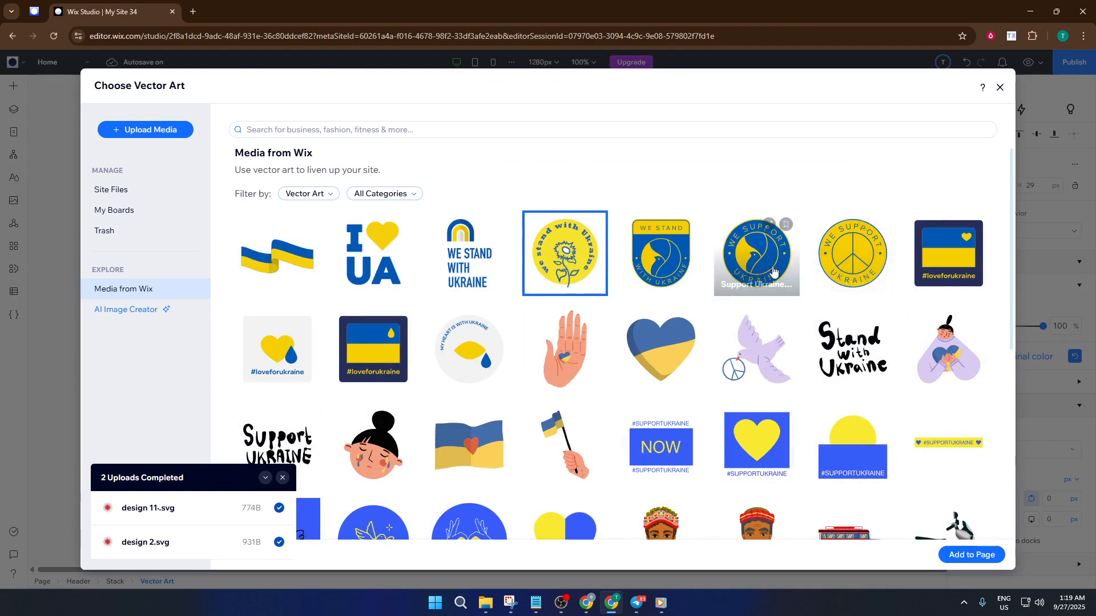
{"action": "left_click", "coordinate": [775, 275]}
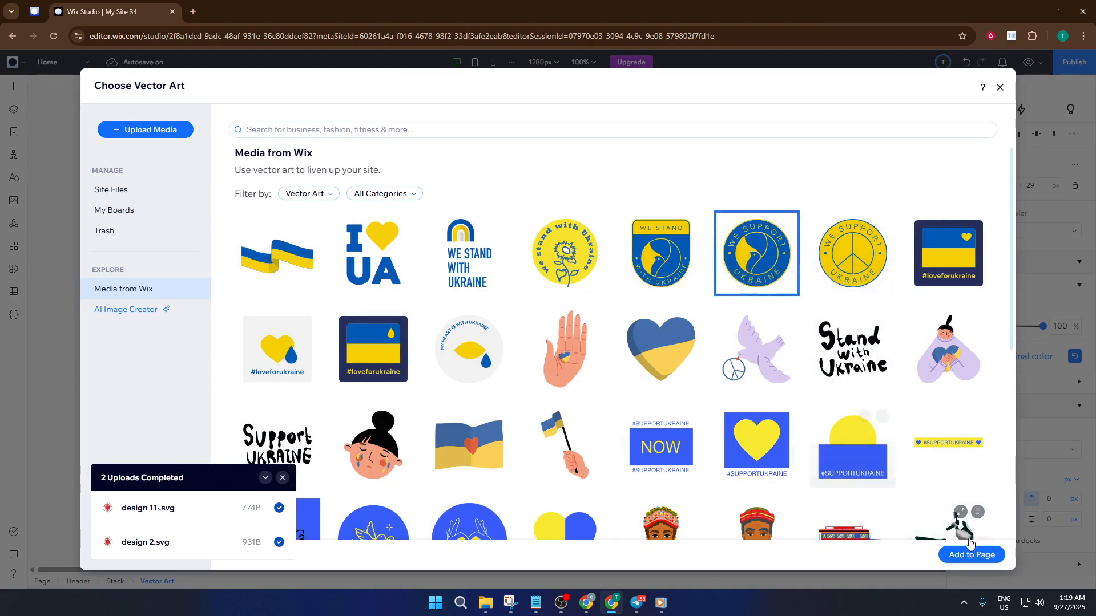
{"action": "left_click", "coordinate": [970, 556]}
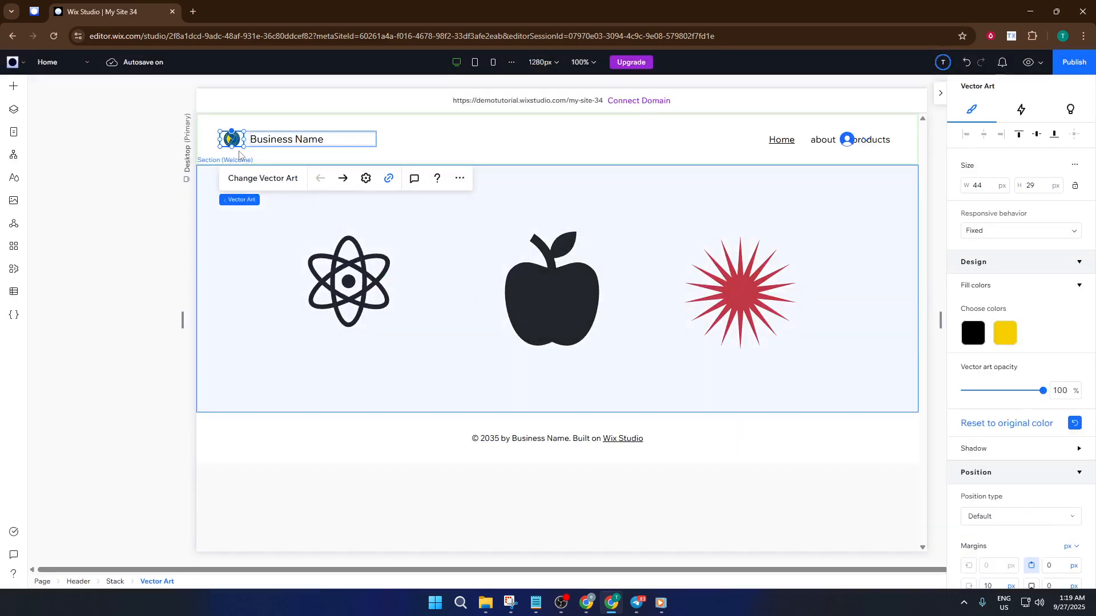
{"action": "left_click", "coordinate": [261, 260]}
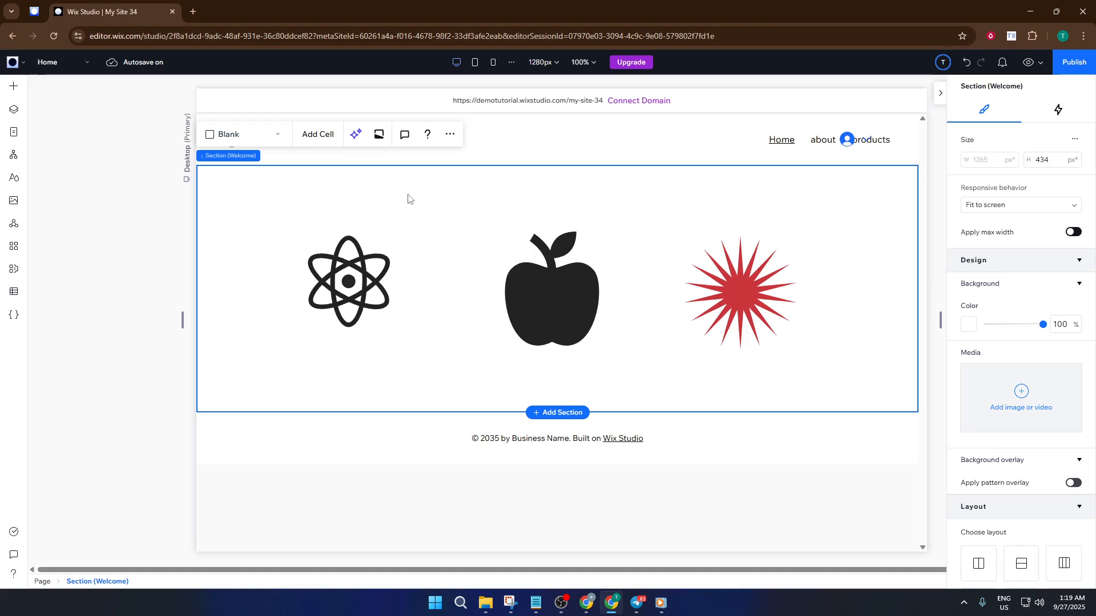
{"action": "left_click", "coordinate": [568, 149]}
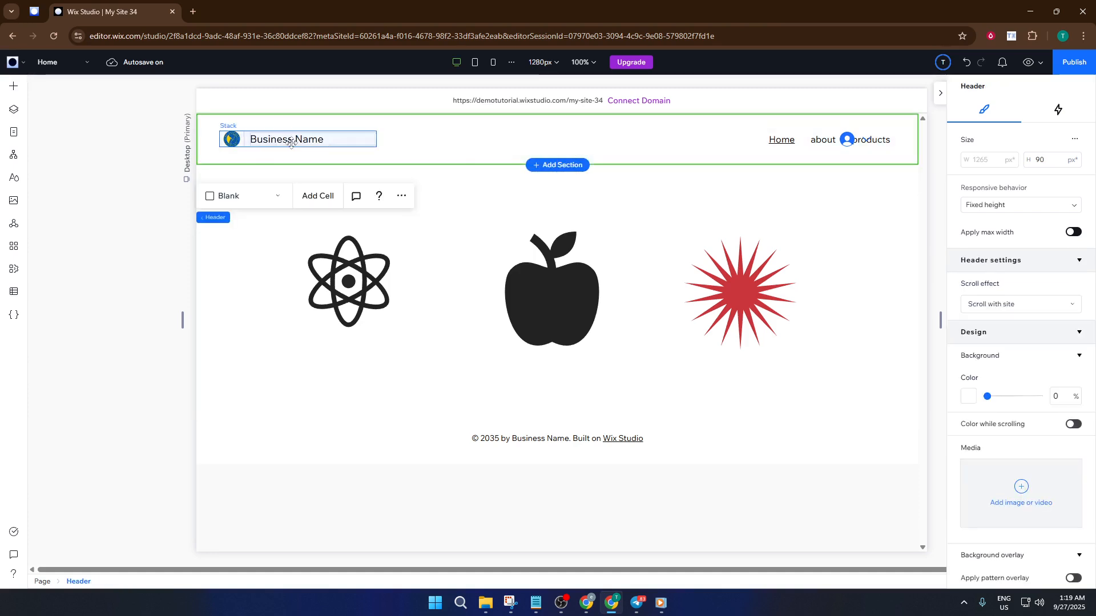
{"action": "left_click", "coordinate": [230, 146]}
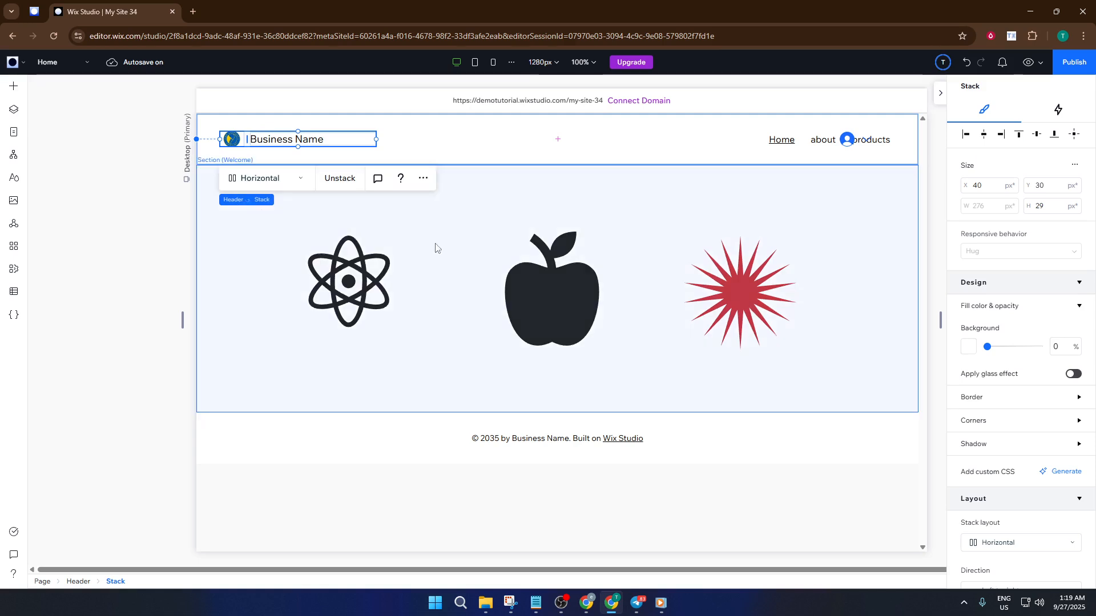
{"action": "left_click", "coordinate": [357, 281]}
{"action": "left_click", "coordinate": [350, 282]}
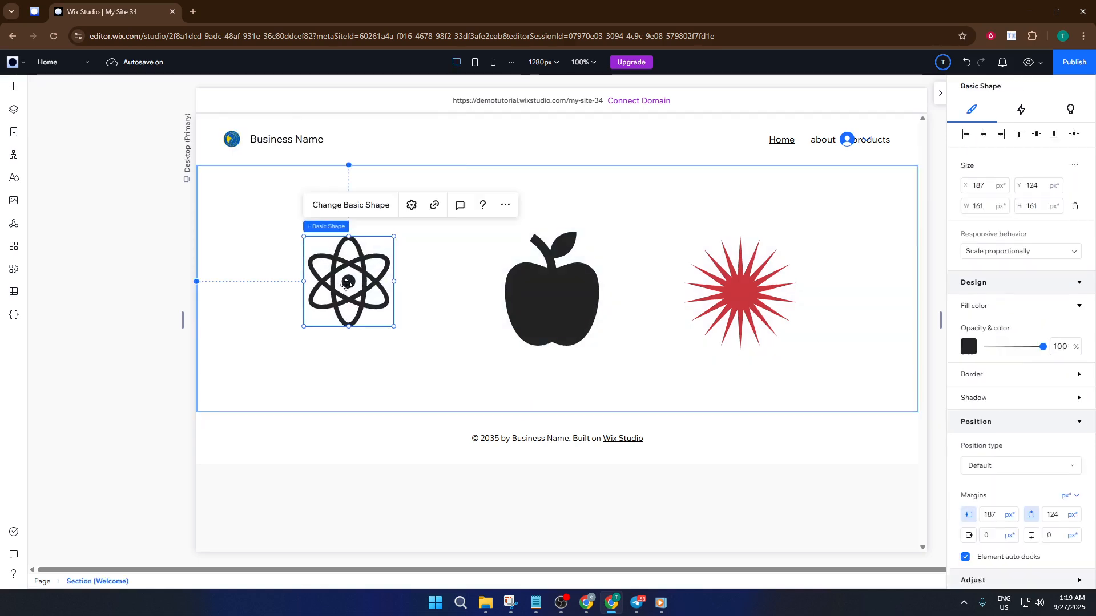